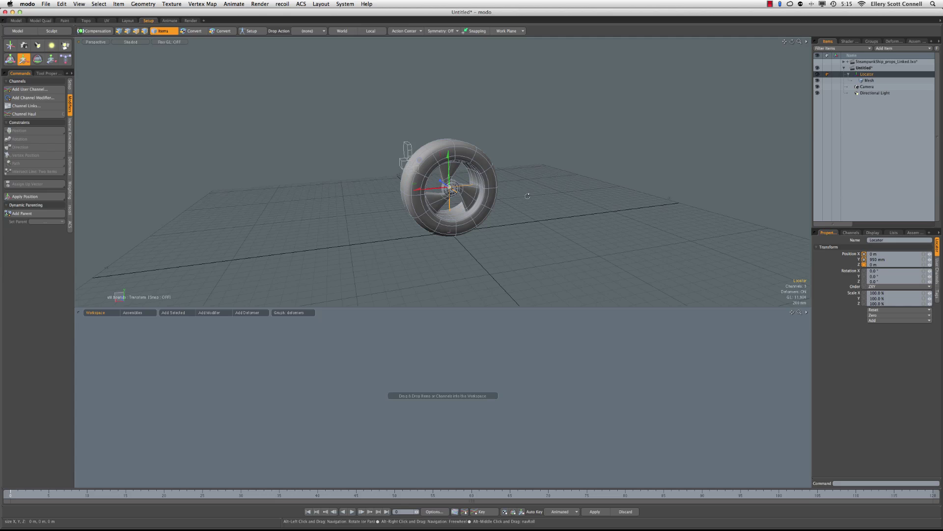
Orbit slightly around the wheel and select the Locator that carries it
alt+drag(515, 192, 510, 192)
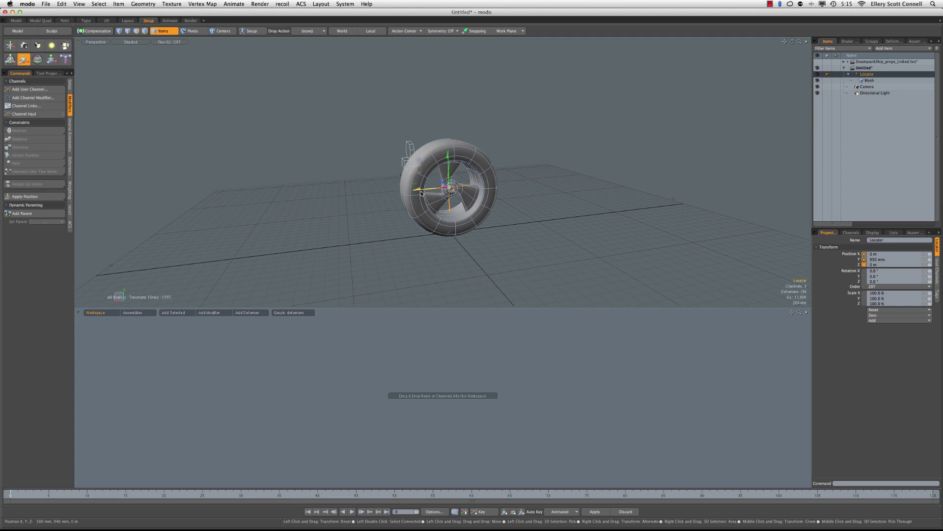
click(870, 80)
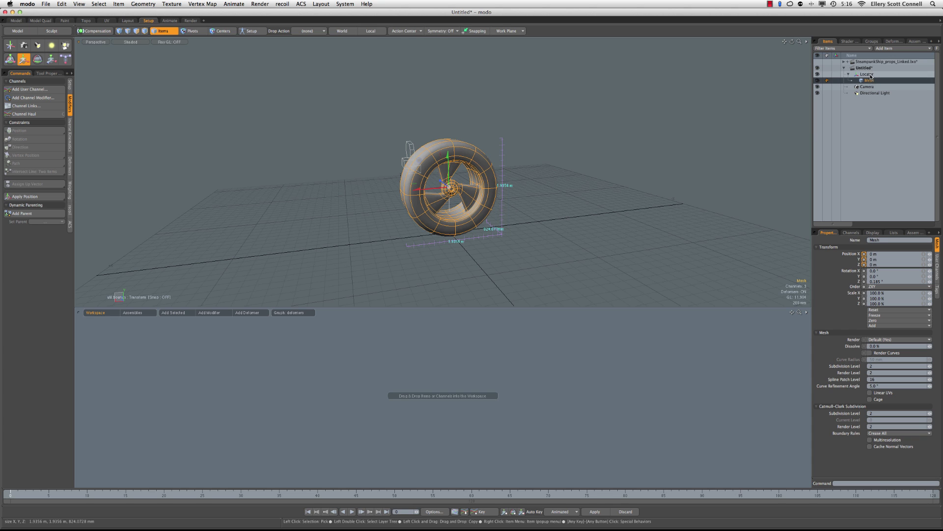
click(869, 74)
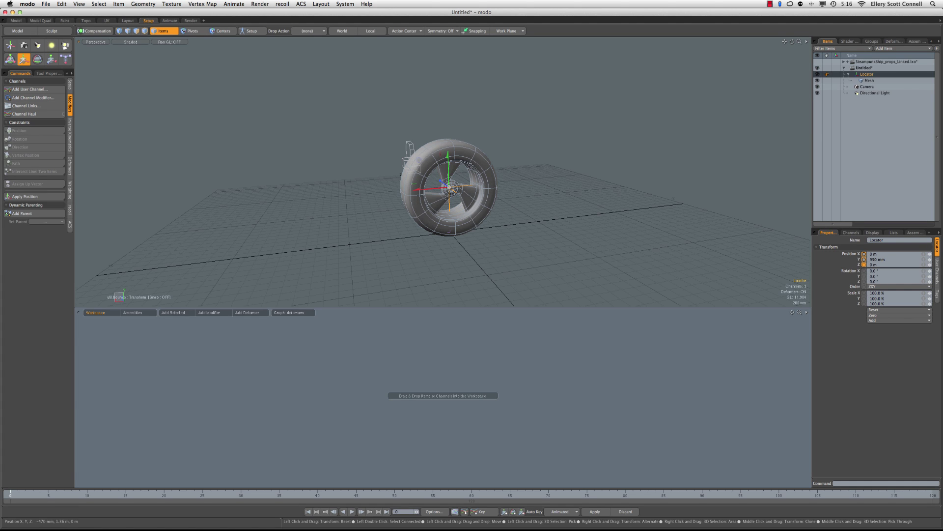
Zoom in on the wheel, drop the transform tool, and select the wheel Mesh
mouse_move(454, 190)
alt+mouse_down()
mouse_move(440, 174)
mouse_move(462, 174)
mouse_move(443, 178)
alt+mouse_up()
scroll(444, 190, up, 5)
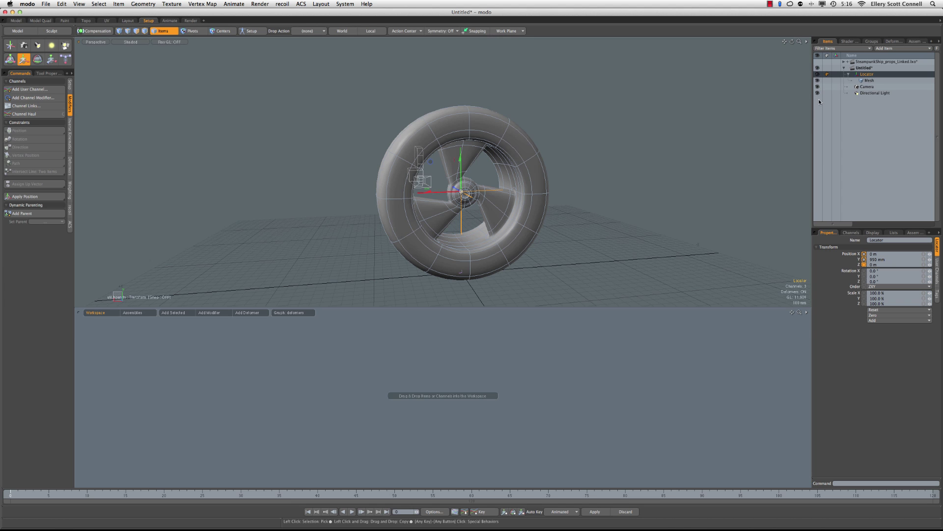
key(space)
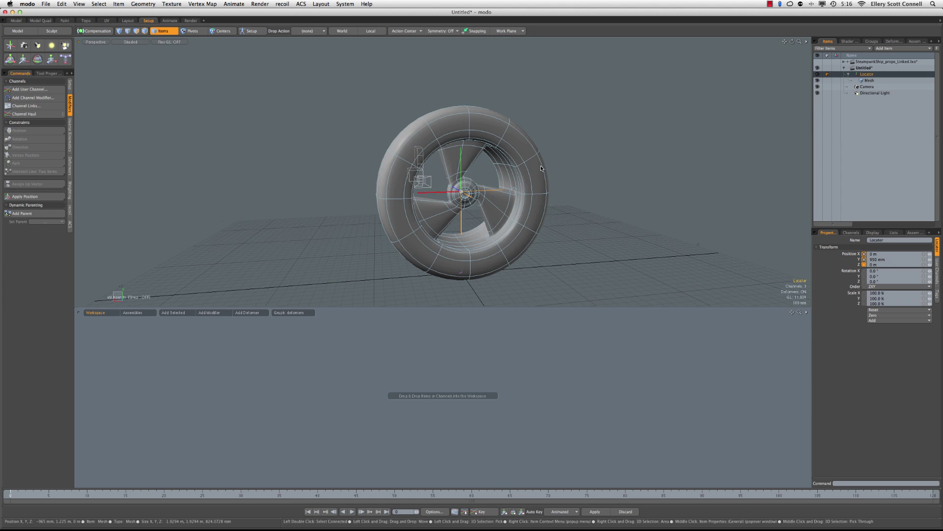
click(546, 168)
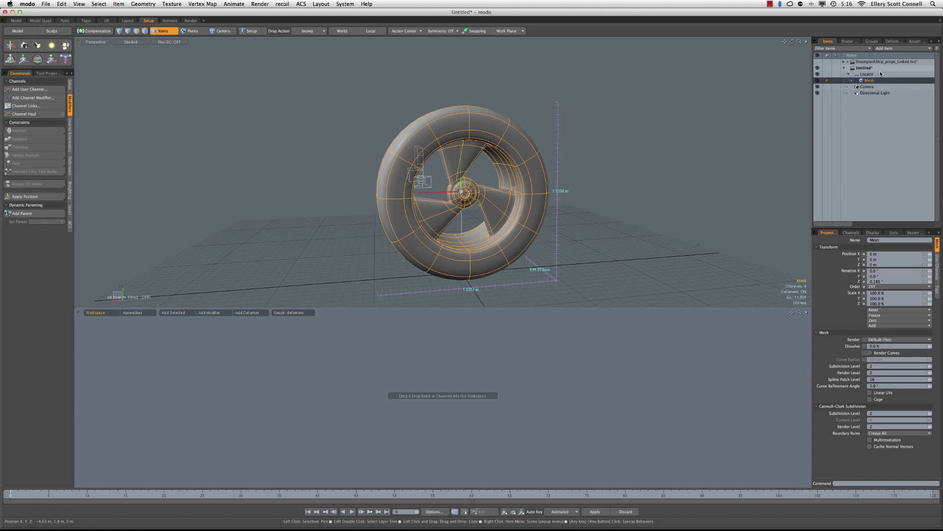
In the Channel Links editor, load the Locator as the driver, then reselect the wheel Mesh
click(15, 107)
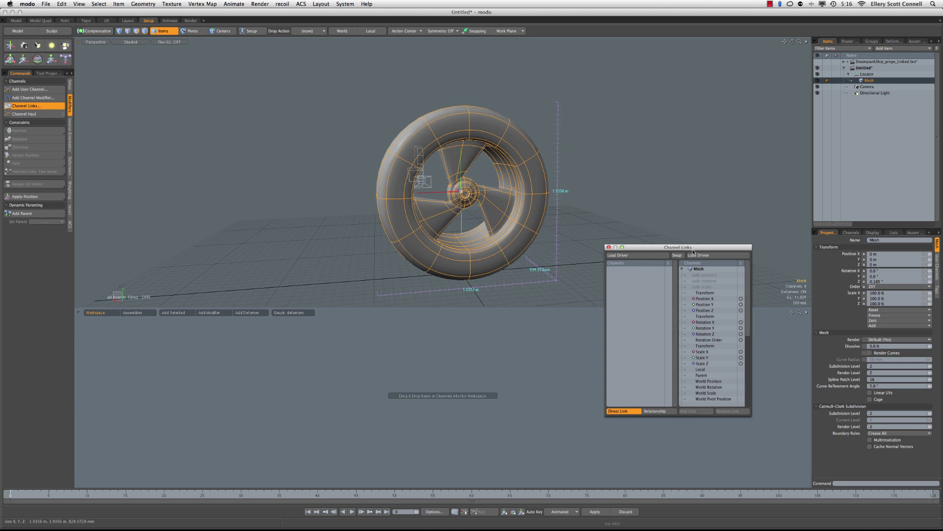
drag(693, 251, 700, 123)
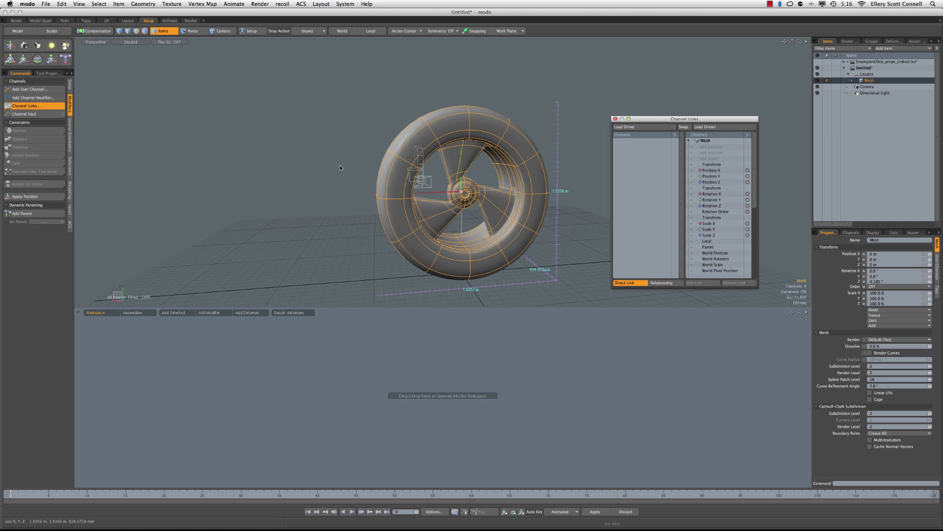
click(868, 75)
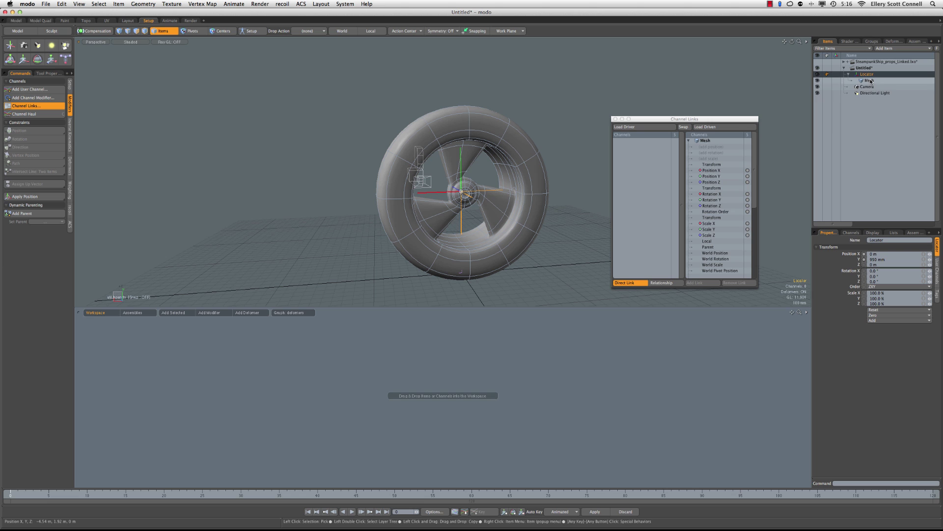
click(628, 126)
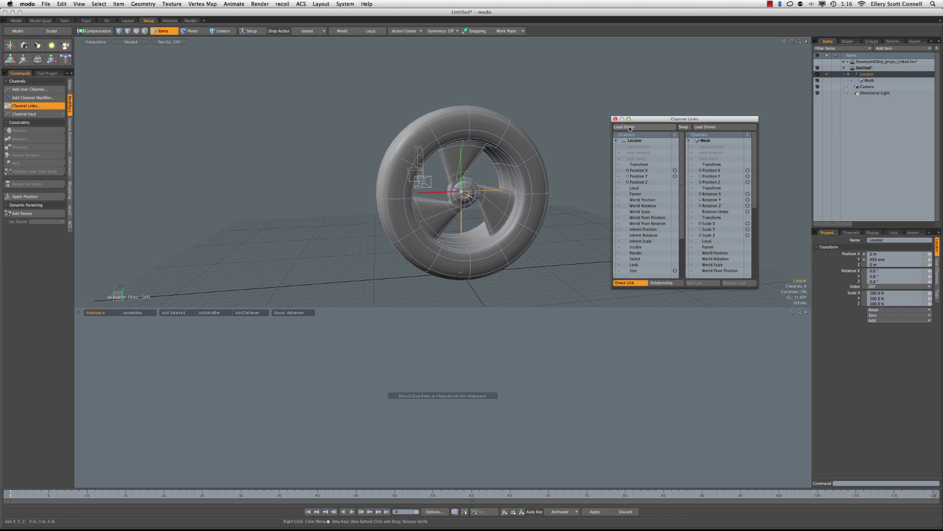
click(868, 80)
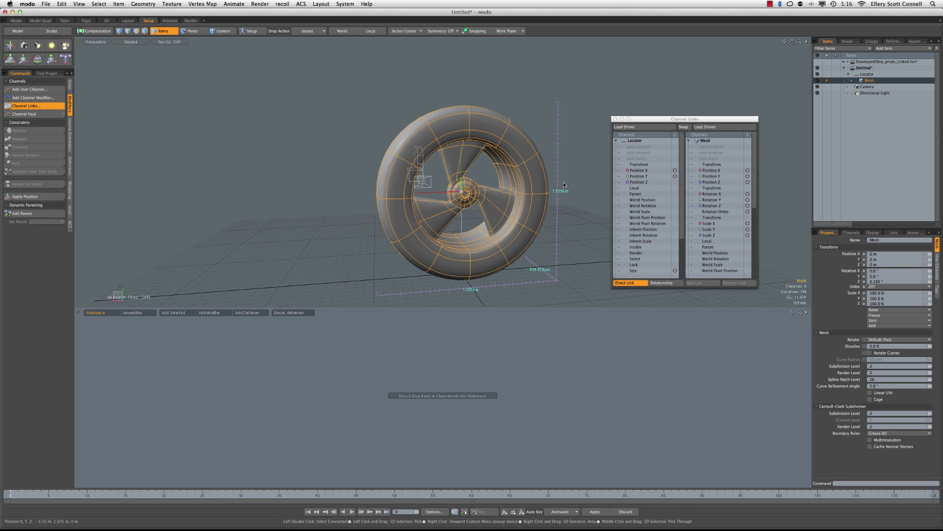
Add a Relationship link from Locator Position X to Mesh Position Z
click(638, 170)
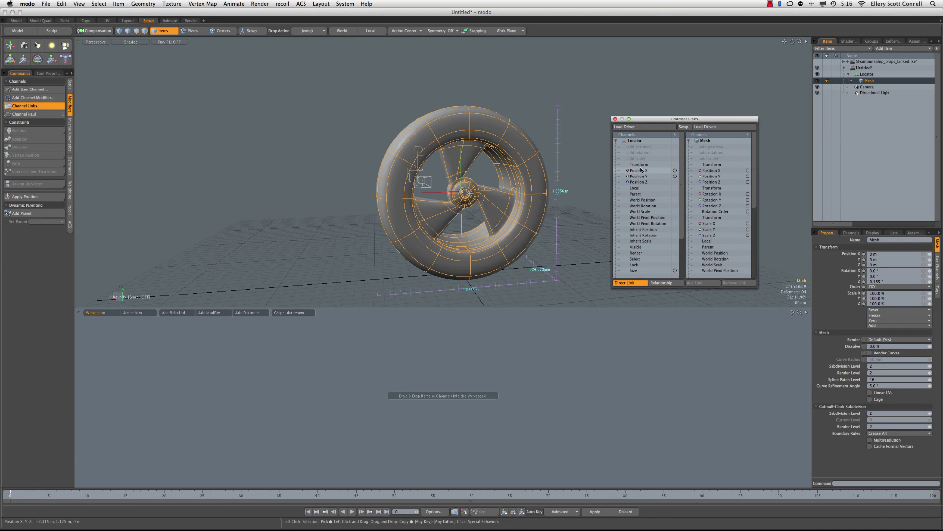
click(721, 183)
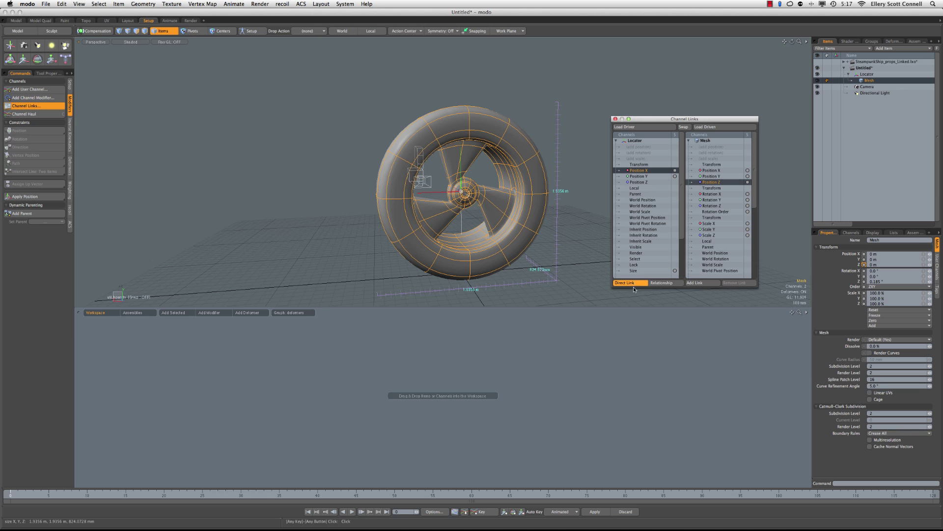
click(662, 285)
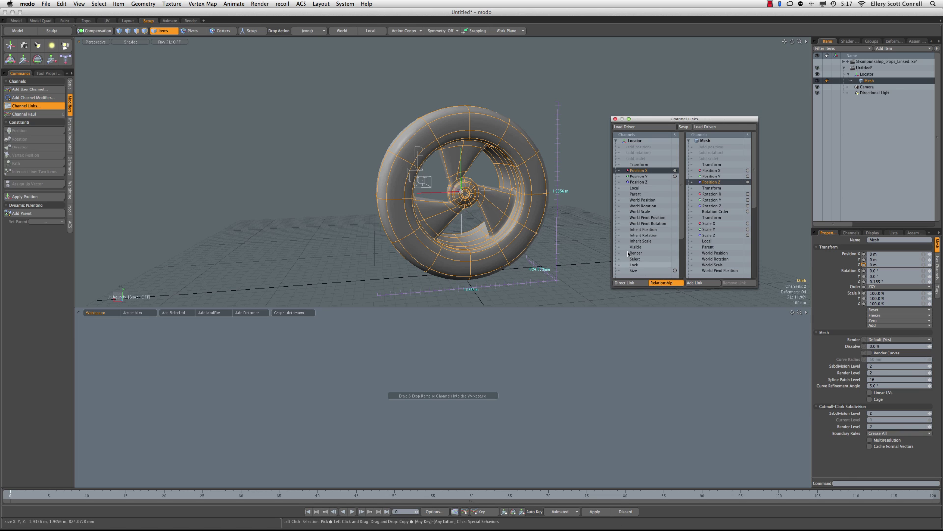
click(704, 284)
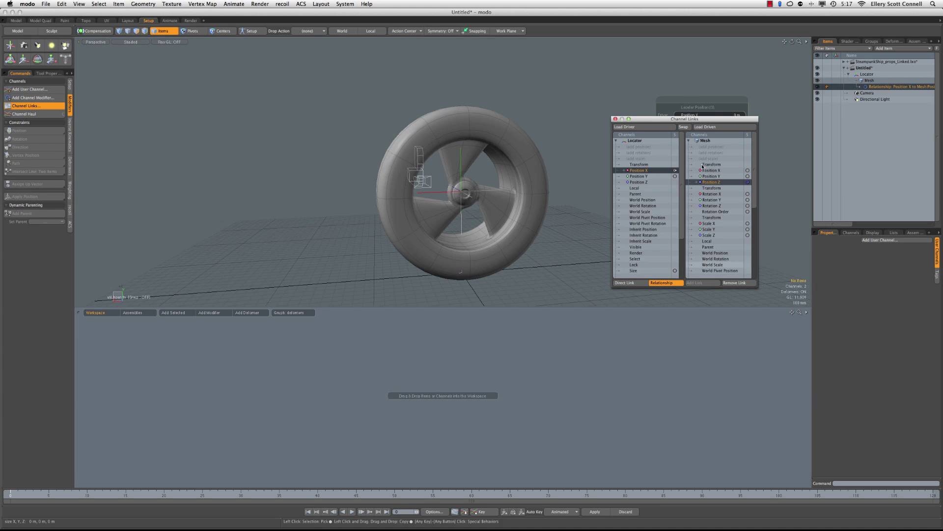
drag(718, 121, 733, 234)
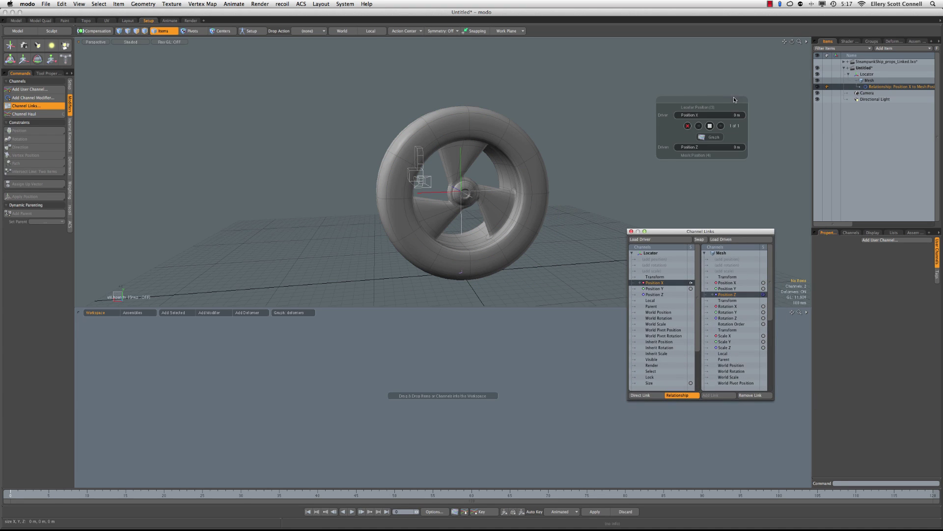
mouse_move(726, 103)
mouse_down()
mouse_move(772, 92)
mouse_move(718, 114)
mouse_up()
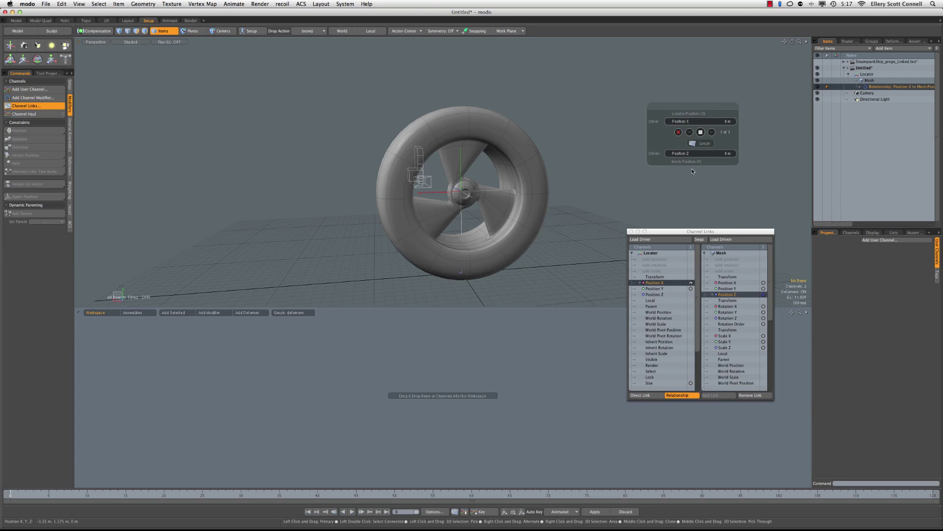
Show the relationship curve in the Graph Editor and add a second key
click(705, 143)
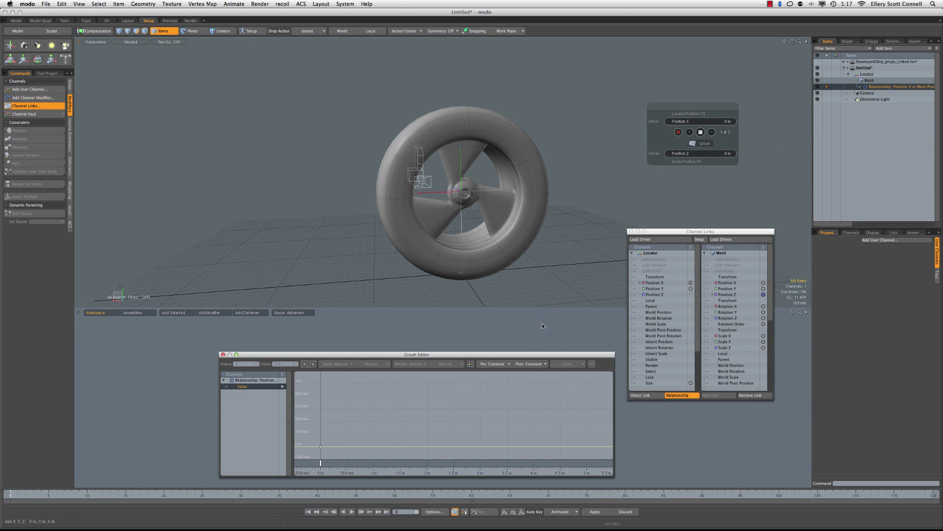
drag(528, 357, 540, 296)
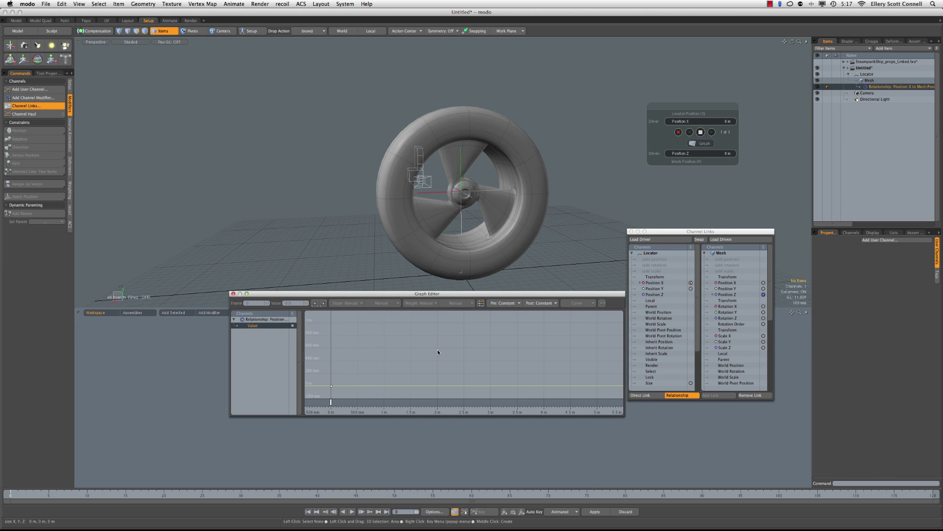
alt+drag(428, 374, 381, 367)
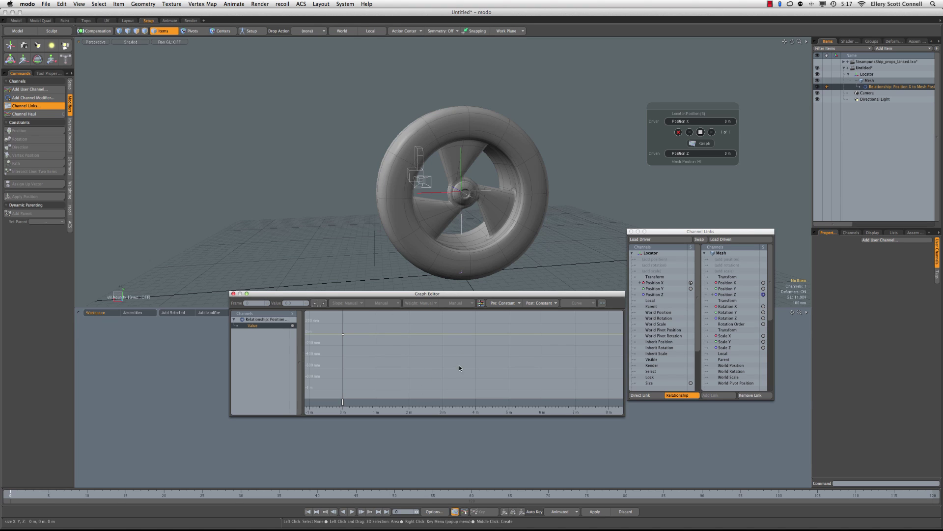
scroll(438, 396, up, 1)
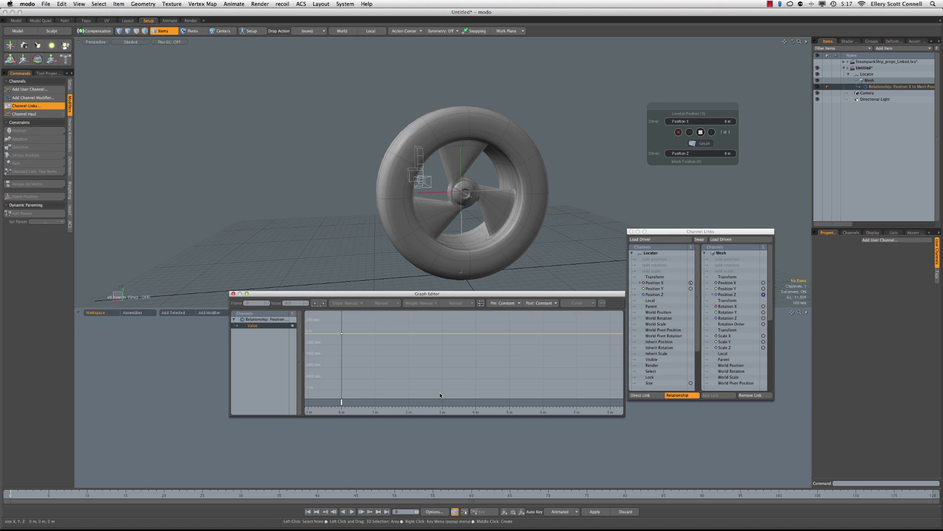
middle_click(442, 392)
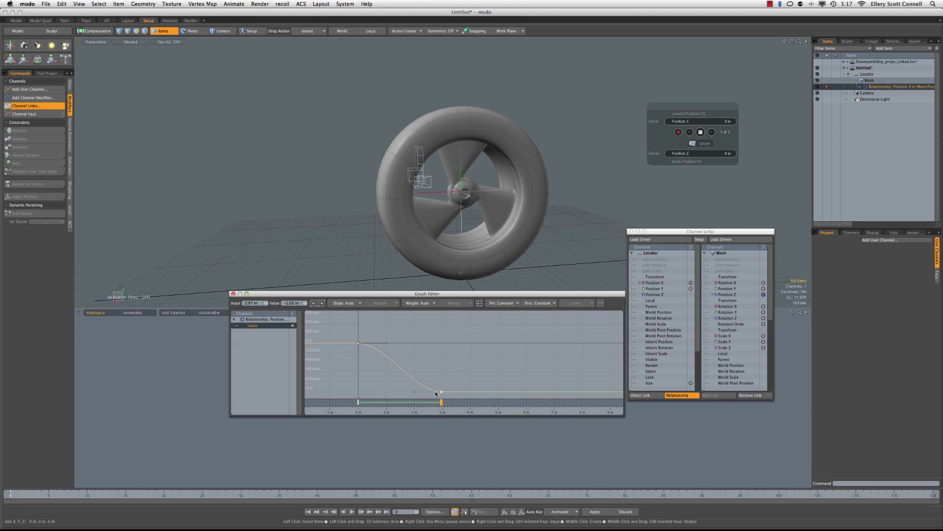
mouse_move(453, 362)
alt+mouse_down()
mouse_move(463, 345)
mouse_move(458, 356)
alt+mouse_up()
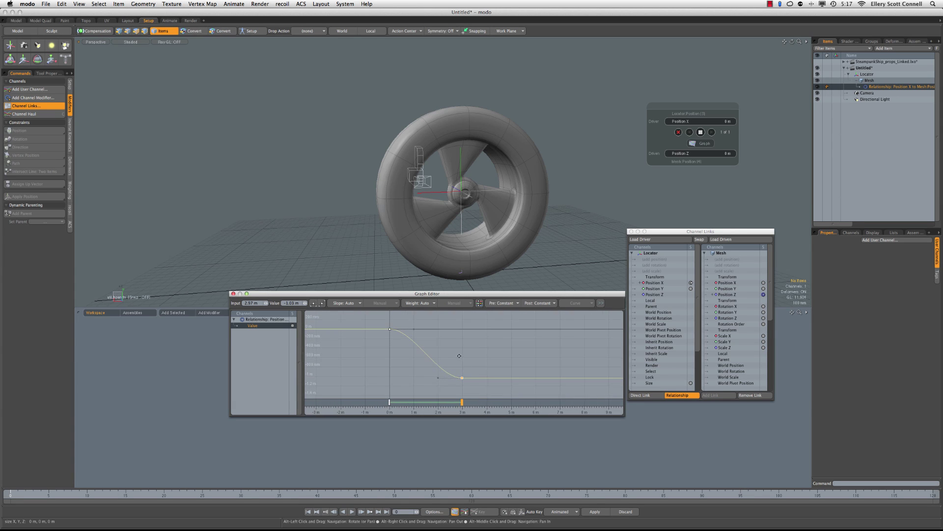
Set the curve's Pre and Post behaviour to Linear
click(514, 302)
click(508, 310)
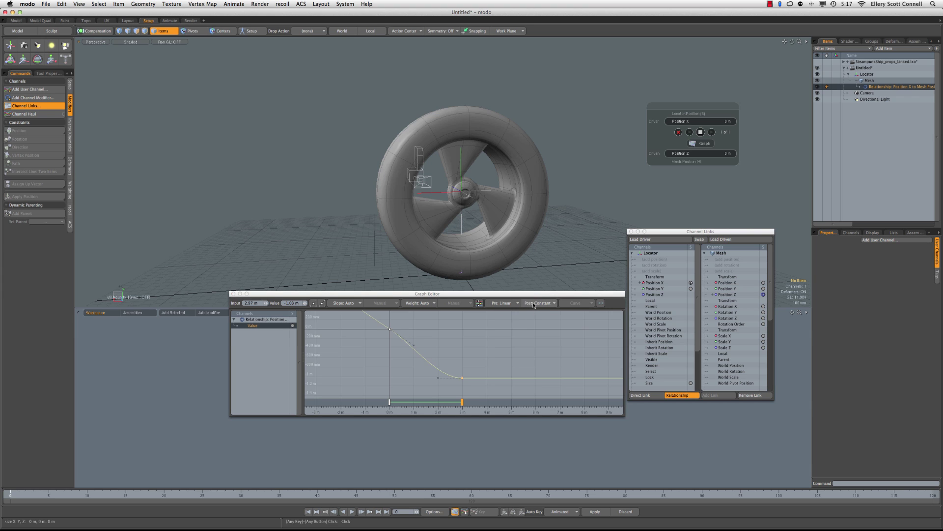
click(543, 303)
click(529, 317)
click(535, 302)
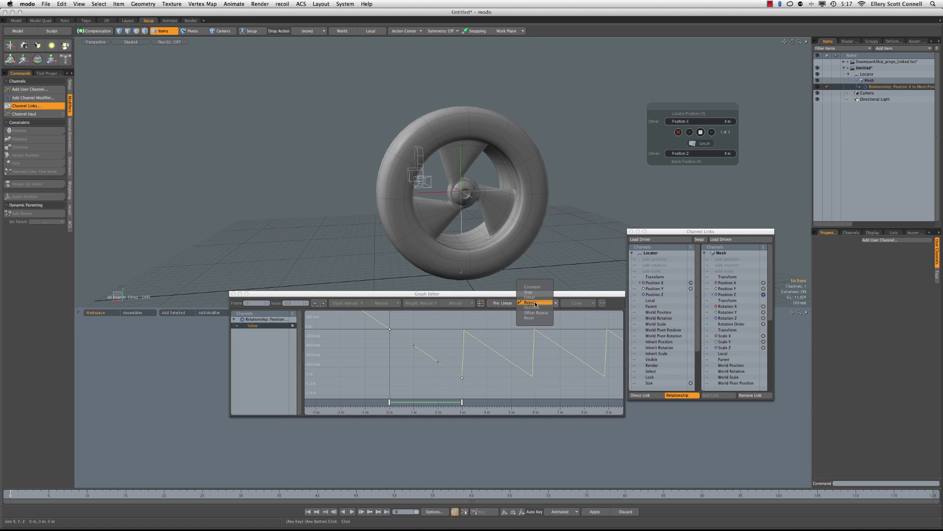
click(529, 297)
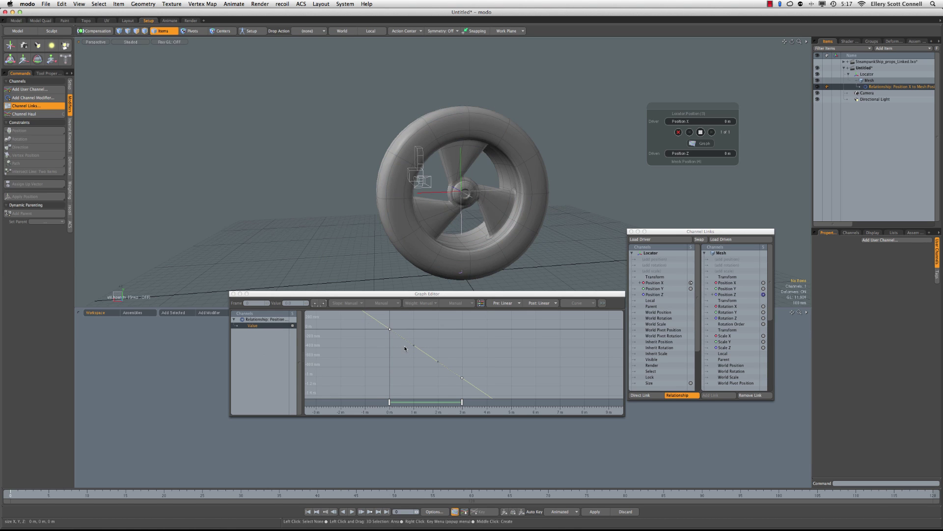
Set the key at about 2.97 m to a value of 360
click(389, 402)
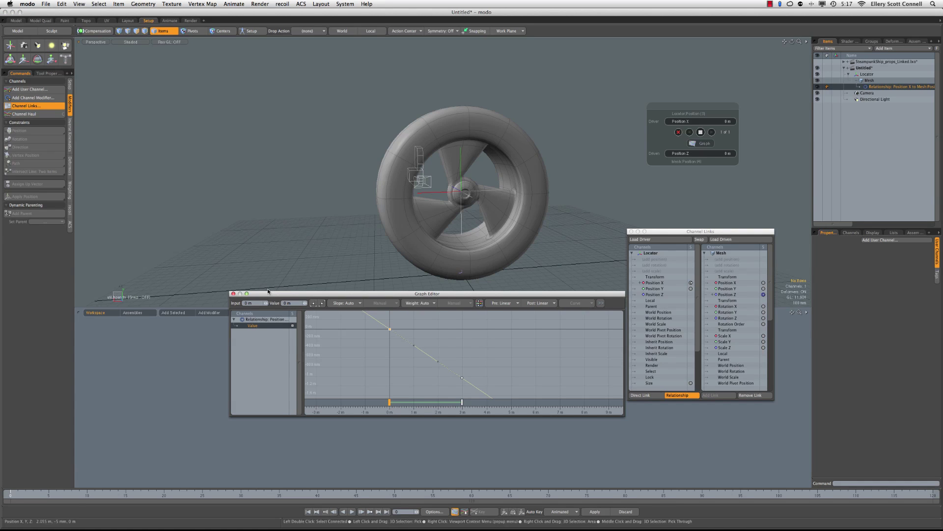
click(461, 403)
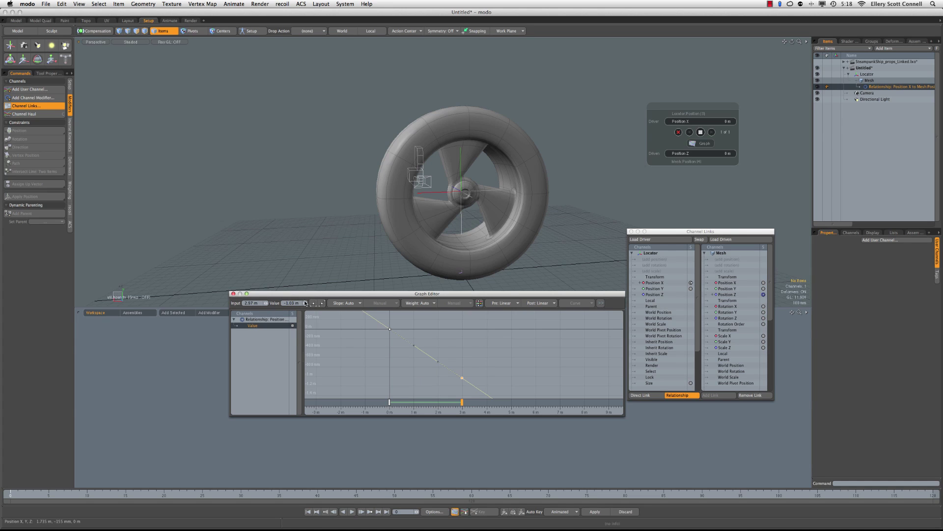
click(290, 303)
text(360)
key(Return)
Remove the Locator Position X to Mesh Position Z link, after dismissing the two-channels error
click(728, 296)
click(749, 396)
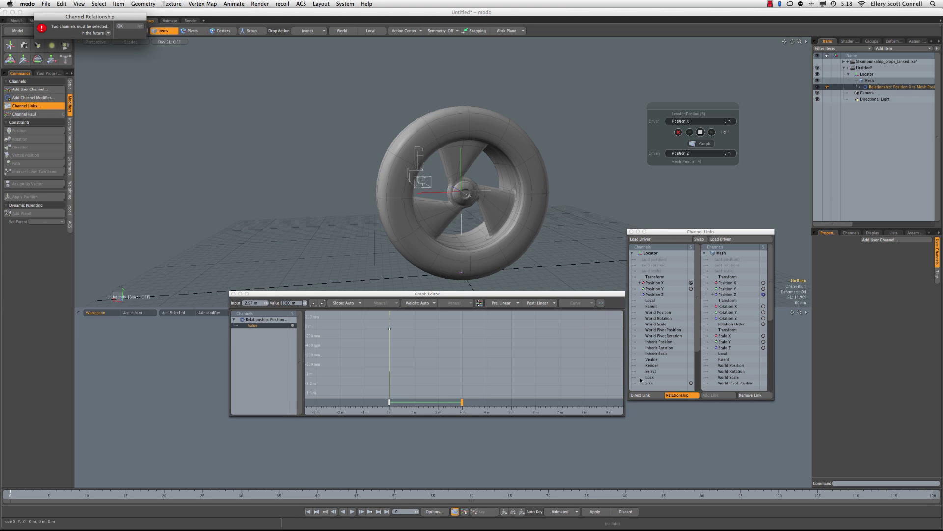
click(126, 25)
click(656, 283)
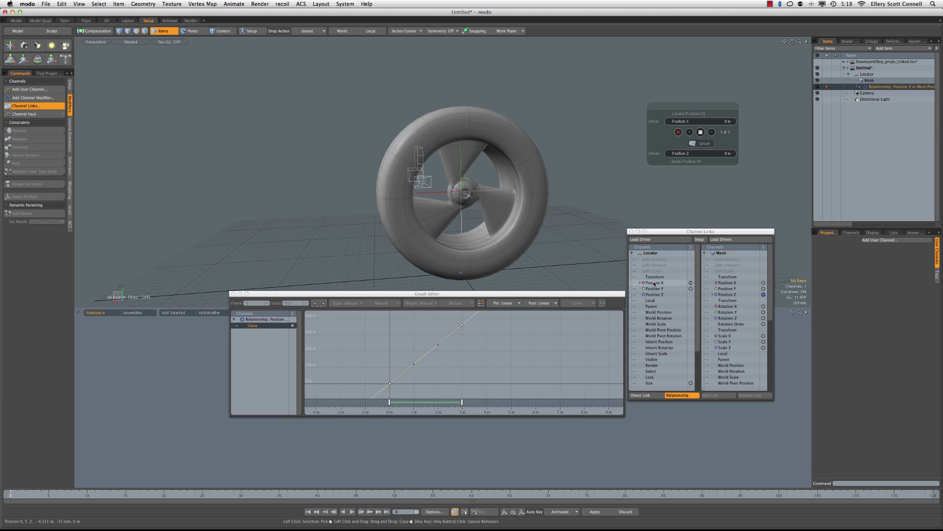
click(727, 294)
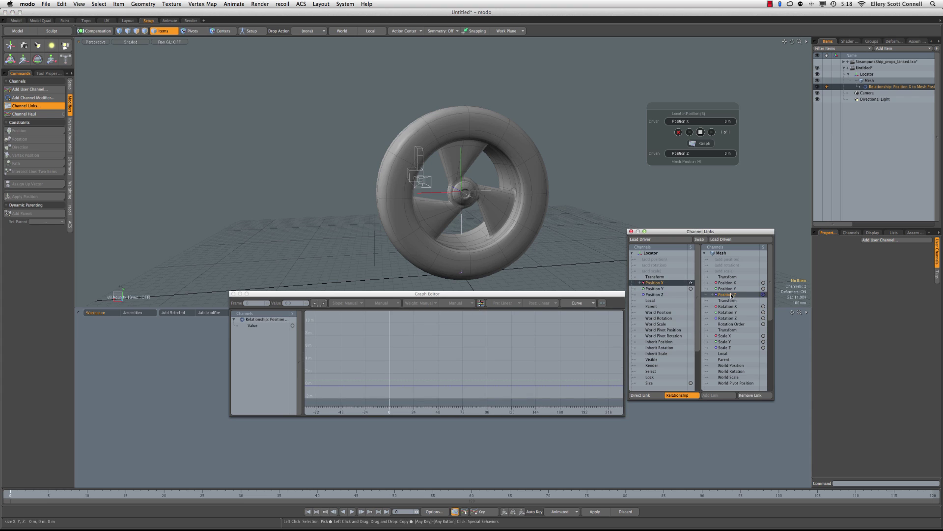
click(750, 395)
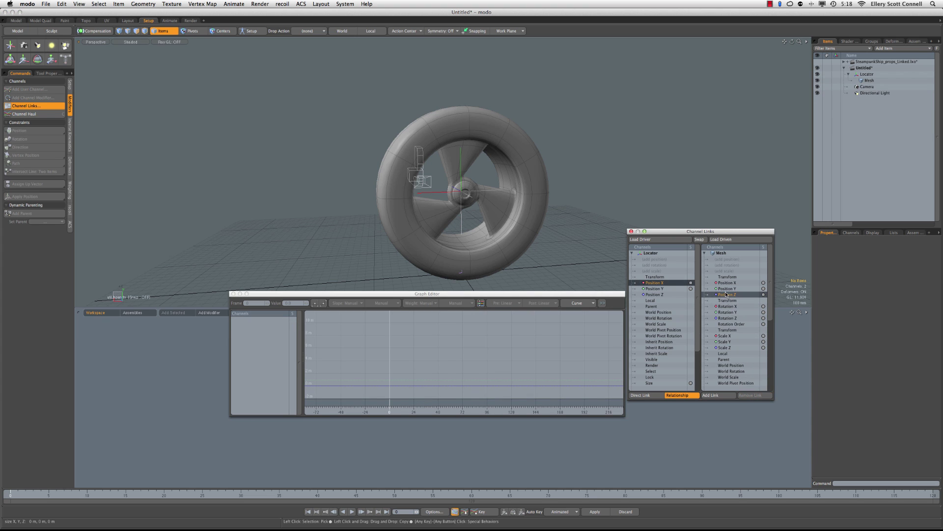
Link Locator Position X to Mesh Rotation Z and show its Value curve
click(726, 319)
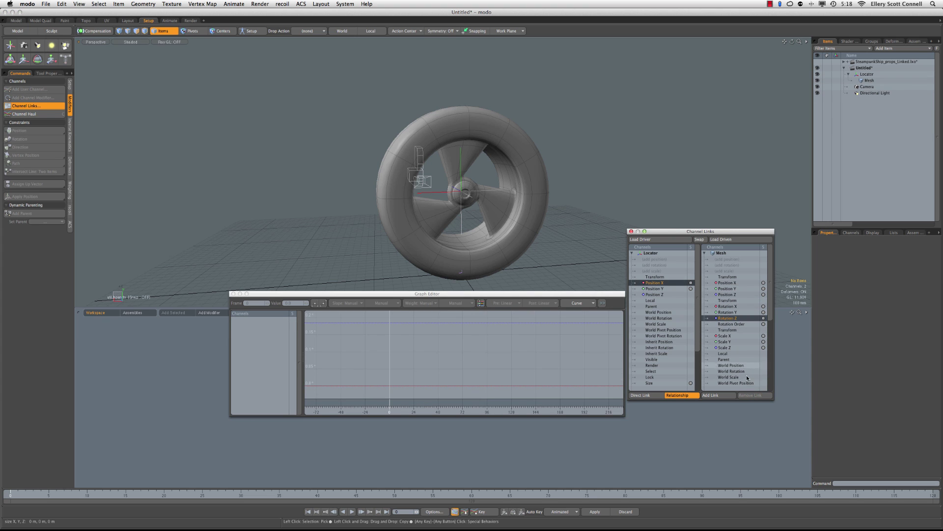
click(719, 396)
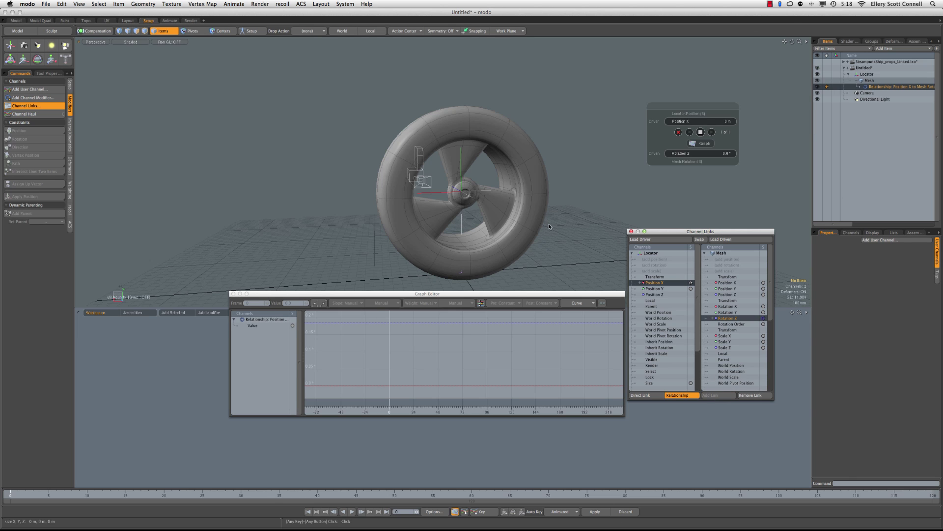
click(252, 325)
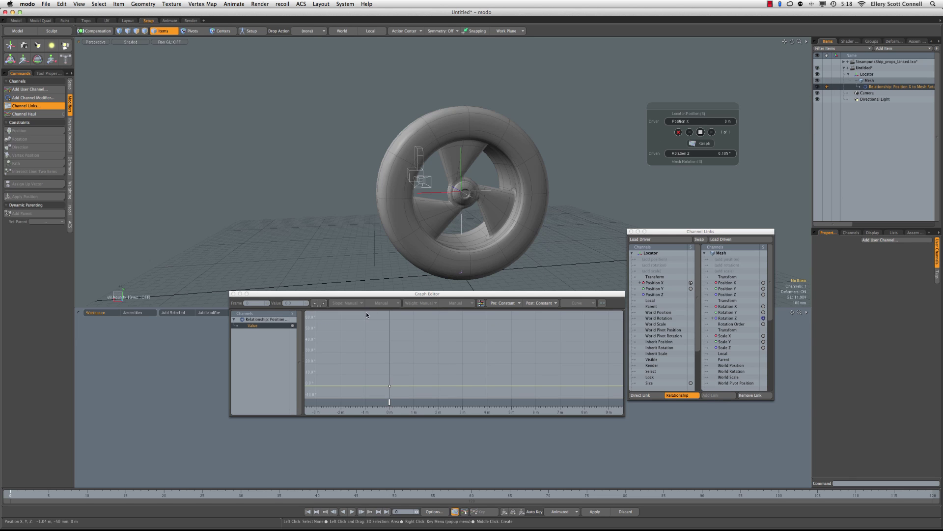
Add a second key to the Rotation Z curve and set Pre and Post to Linear
mouse_move(436, 372)
alt+mouse_down()
mouse_move(398, 317)
mouse_move(420, 380)
alt+mouse_up()
middle_click(419, 380)
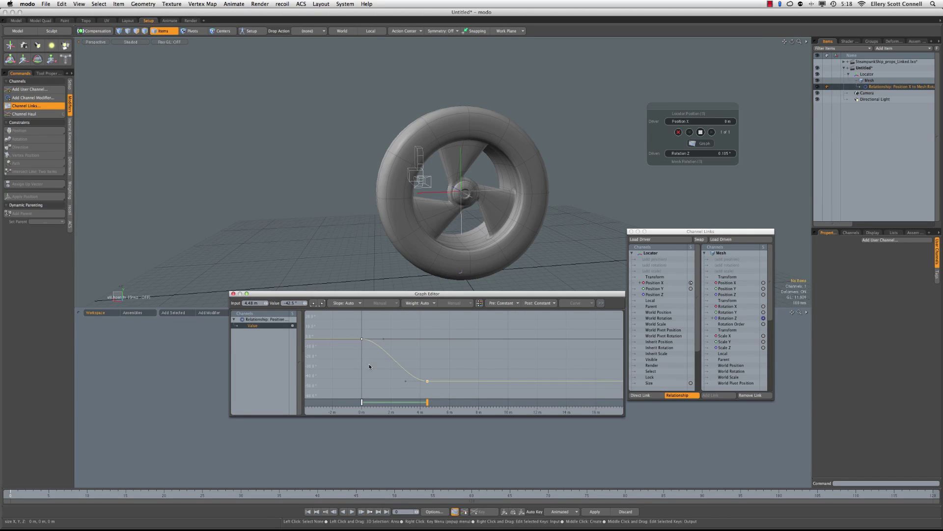
click(502, 302)
click(507, 314)
click(539, 303)
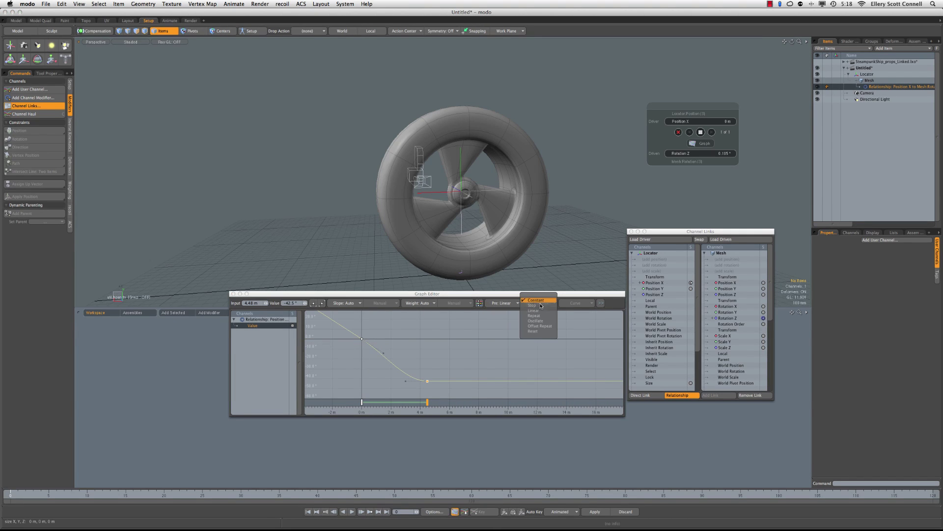
click(541, 313)
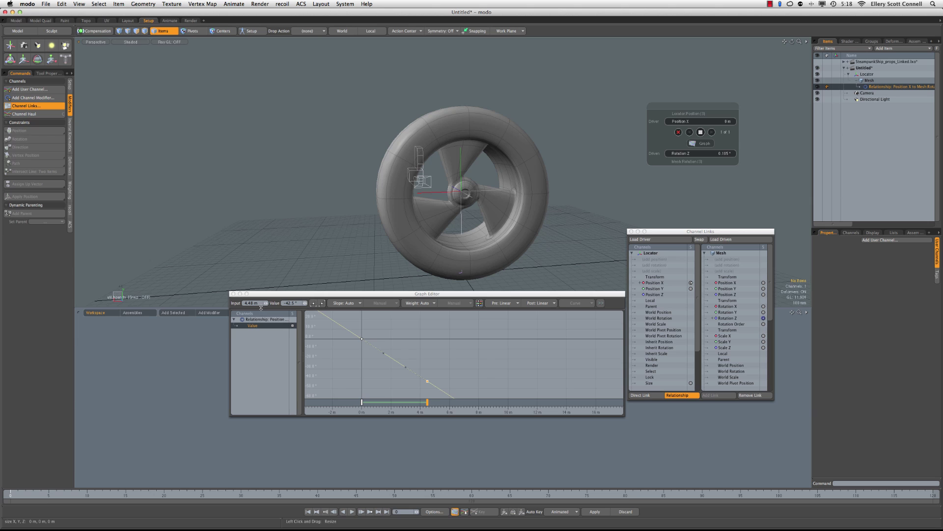
Set the first key to 0° and the second to -360° at input 6.1355 m
click(361, 404)
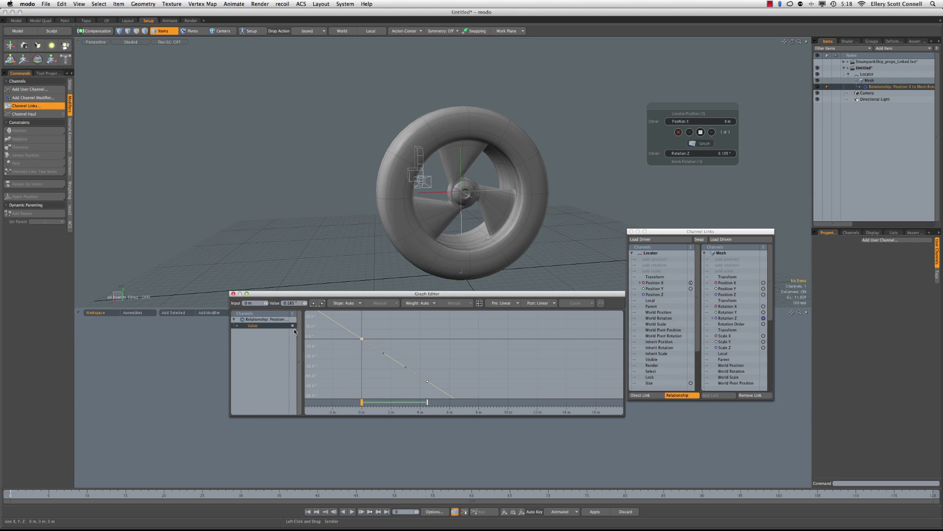
text(0)
key(Return)
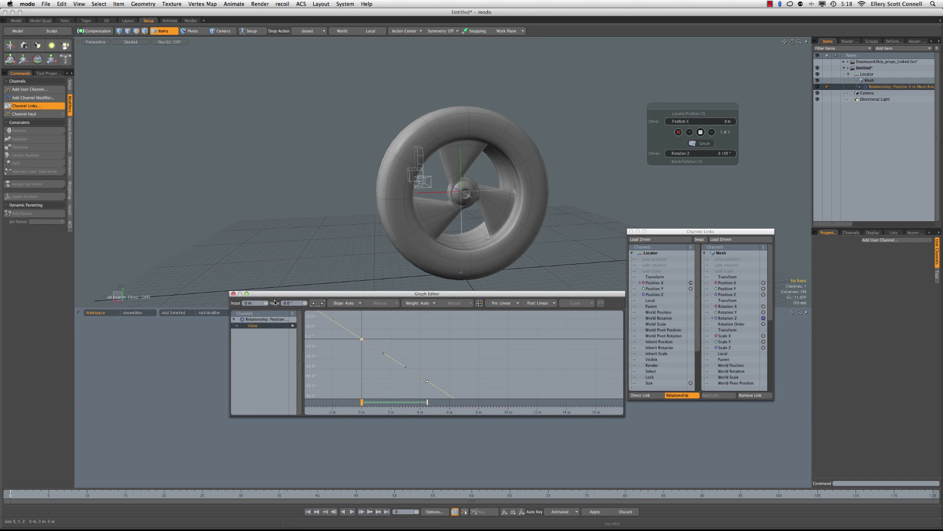
click(426, 404)
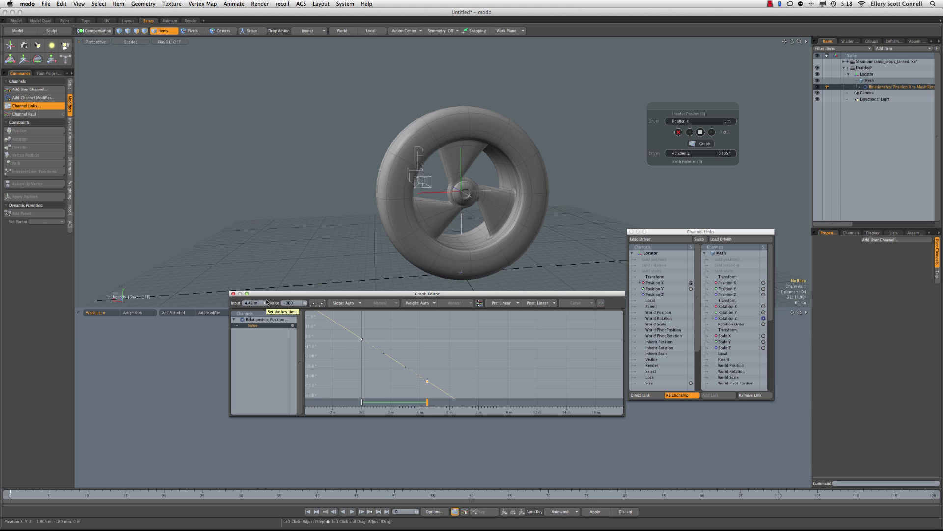
key(Return)
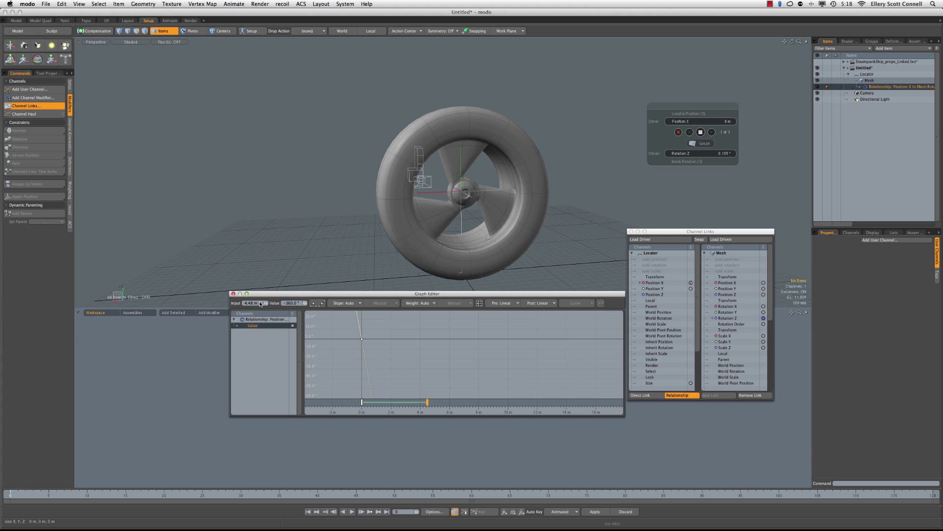
click(252, 304)
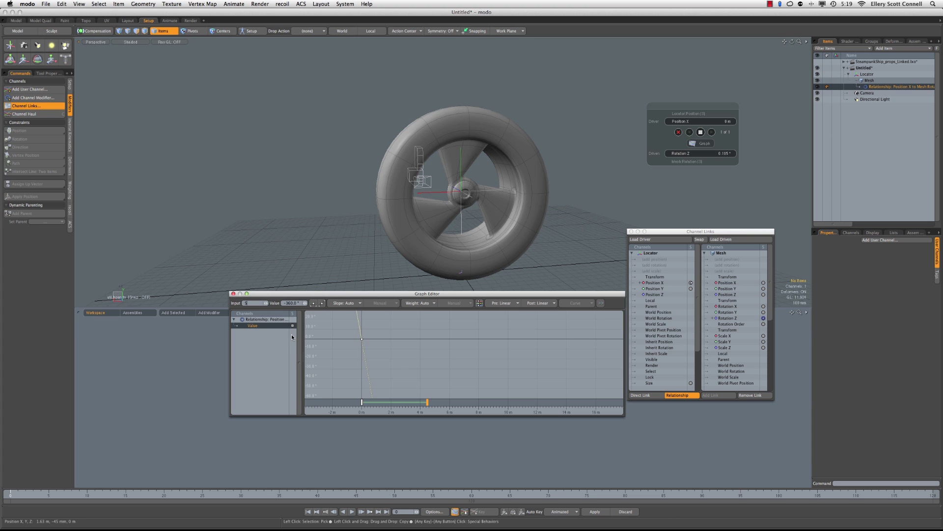
key(Tab)
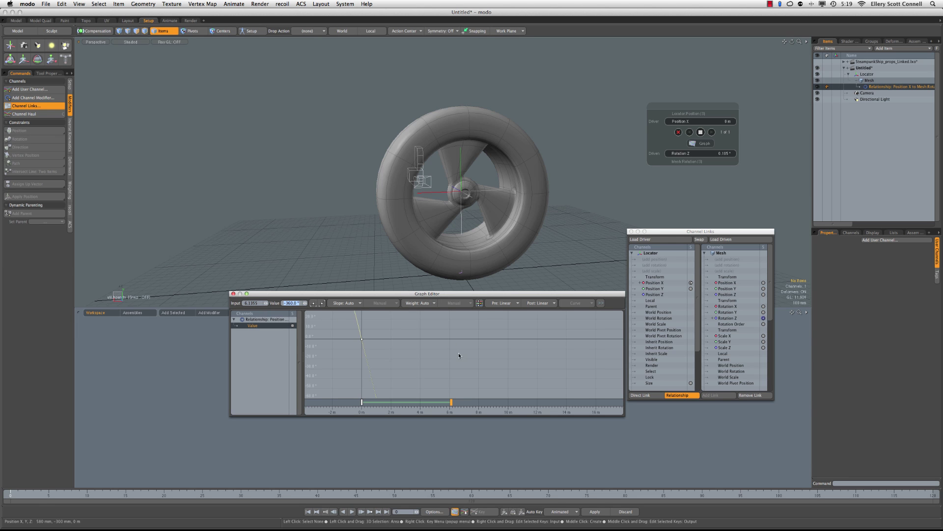
Select the Locator and move it along X with the Move tool
click(875, 74)
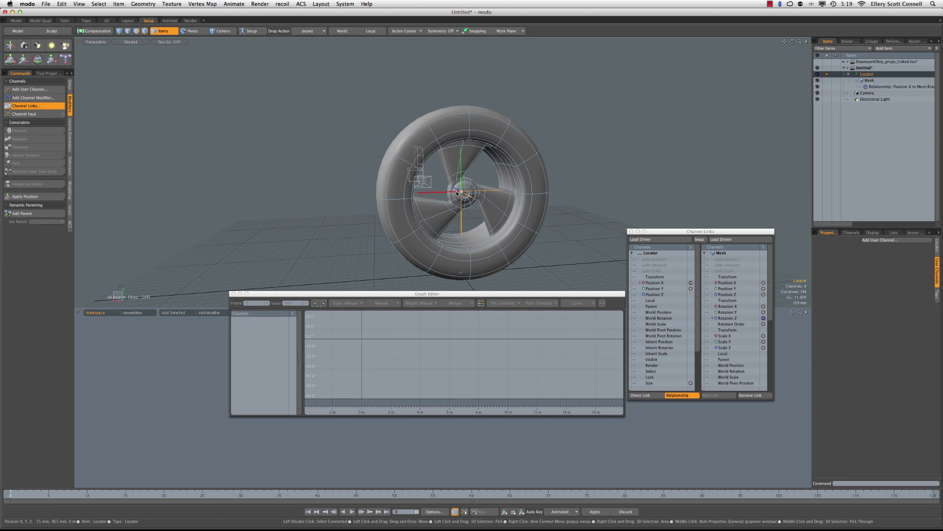
key(w)
mouse_move(457, 193)
mouse_down()
mouse_move(686, 191)
mouse_move(242, 199)
mouse_move(611, 194)
mouse_move(421, 194)
mouse_move(503, 189)
mouse_move(471, 191)
mouse_up()
In the Front view, slide the Locator back and forth along X to check the wheel rolls
key(ctrl+space)
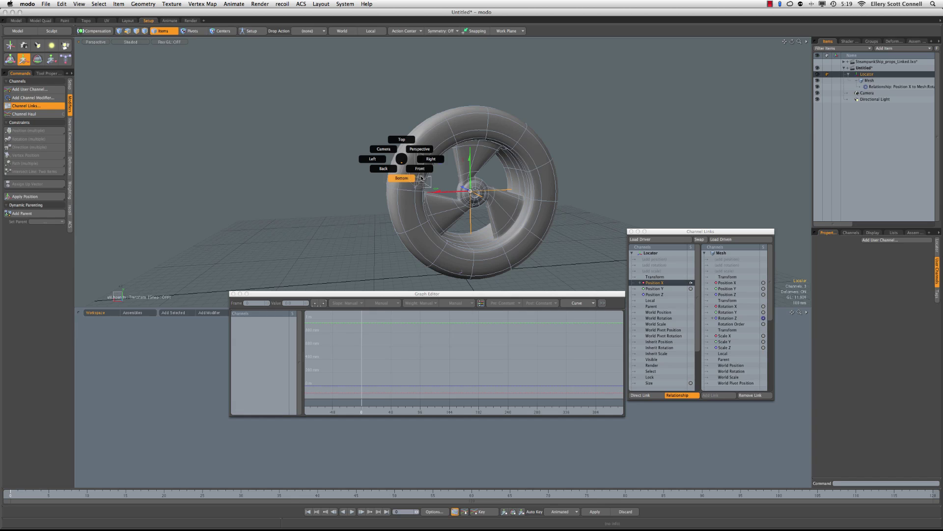
click(429, 172)
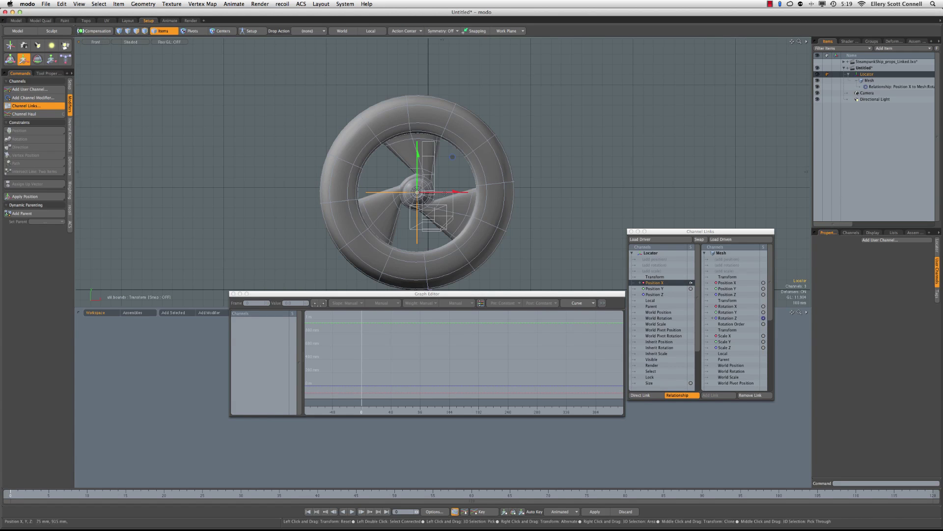
ctrl+alt+drag(537, 161, 475, 171)
scroll(511, 137, down, 3)
ctrl+alt+drag(475, 171, 507, 137)
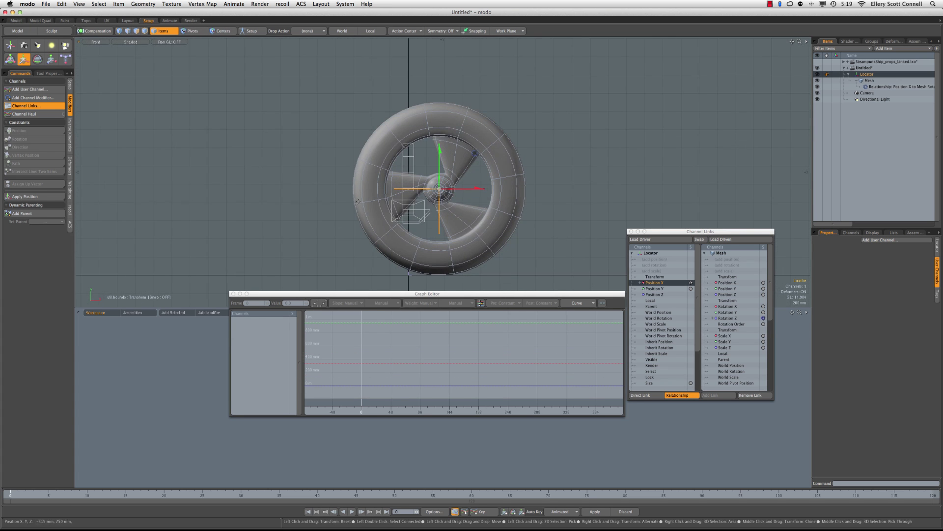
alt+drag(468, 192, 452, 181)
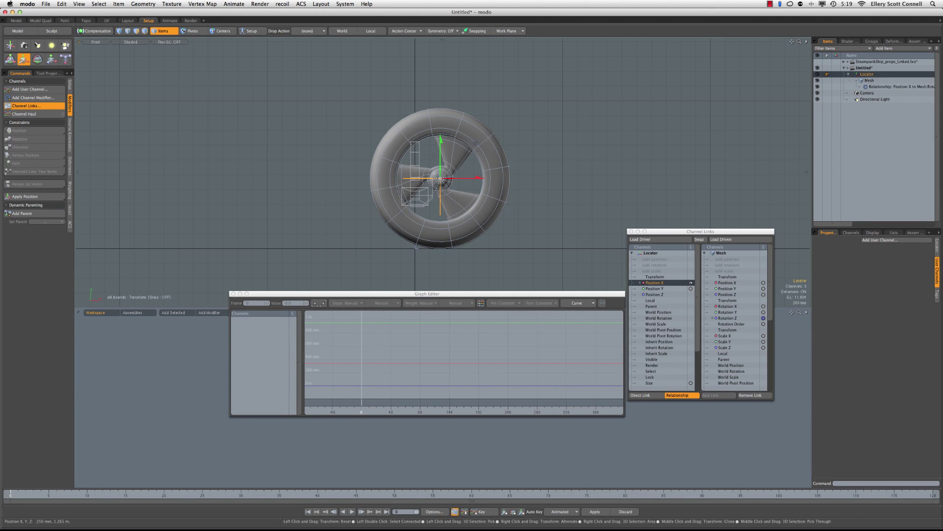
drag(480, 180, 383, 178)
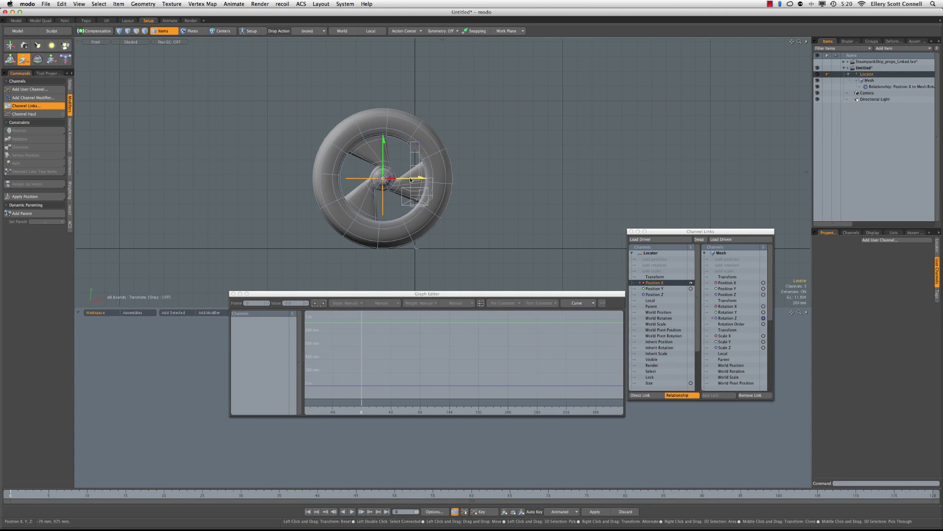